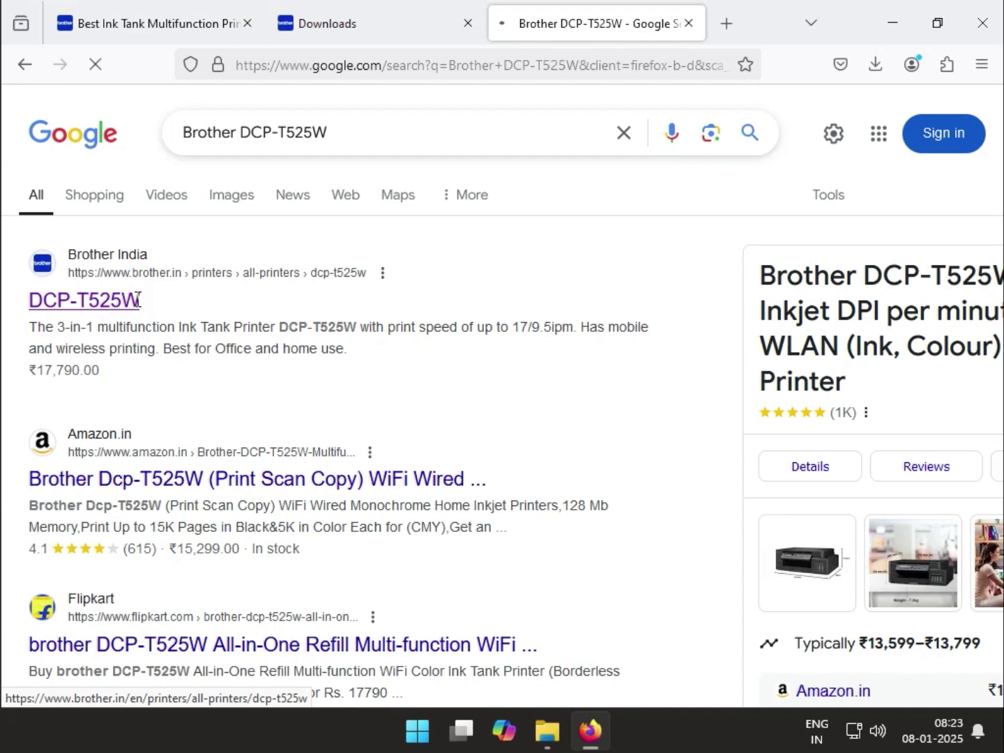
# Go to the Brother India DCP-T525W product page and show its Support section
pyautogui.click(108, 304)
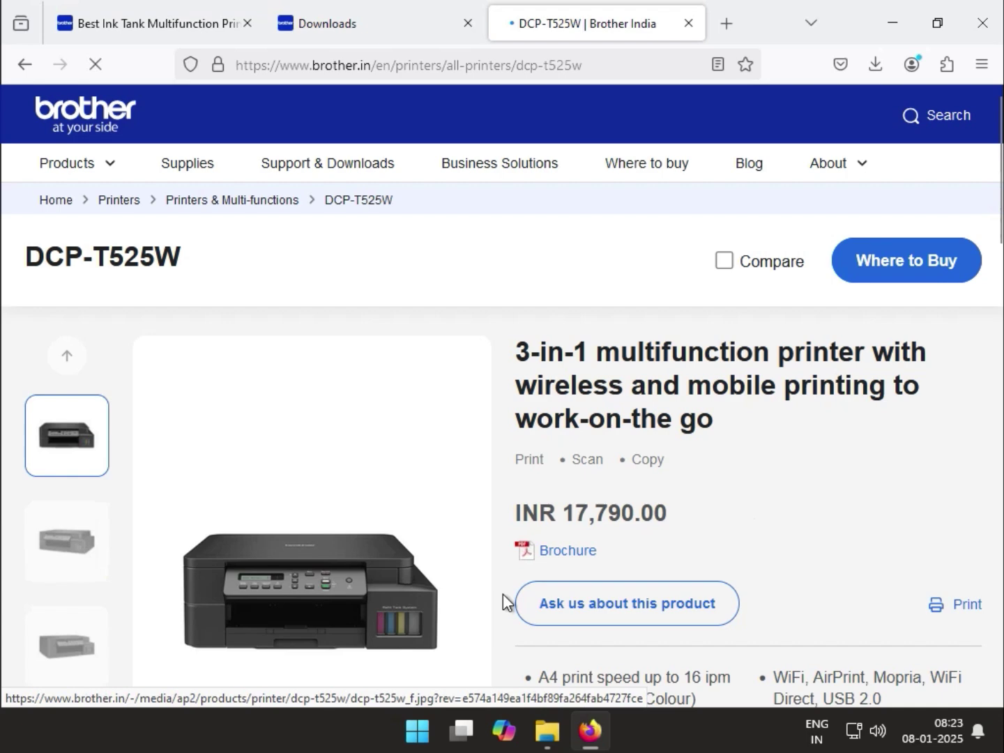
pyautogui.scroll(-5, 560, 611)
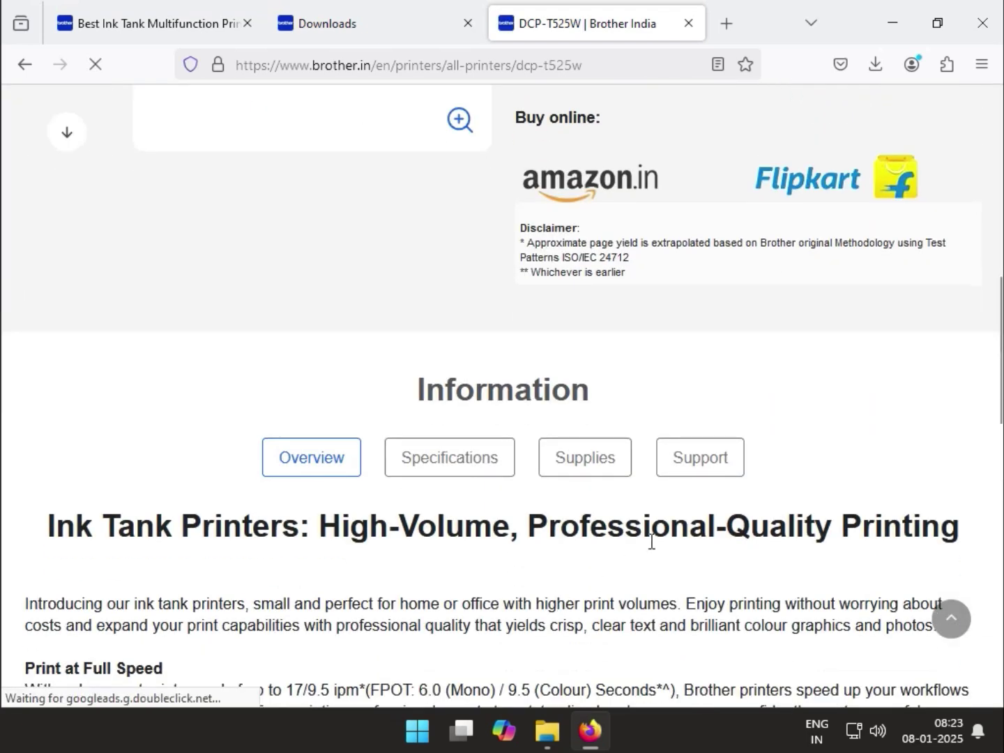
pyautogui.click(703, 465)
pyautogui.scroll(-2, 555, 531)
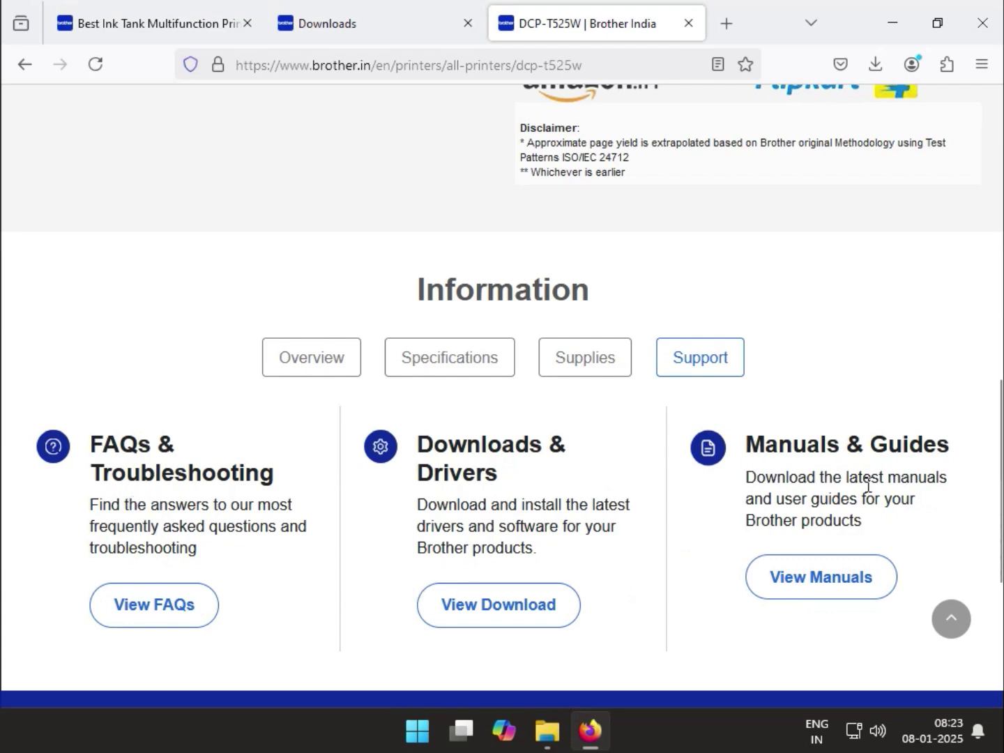
# Reach the DCP-T525W Downloads & Drivers page and pick Windows 11 as the OS
pyautogui.click(484, 613)
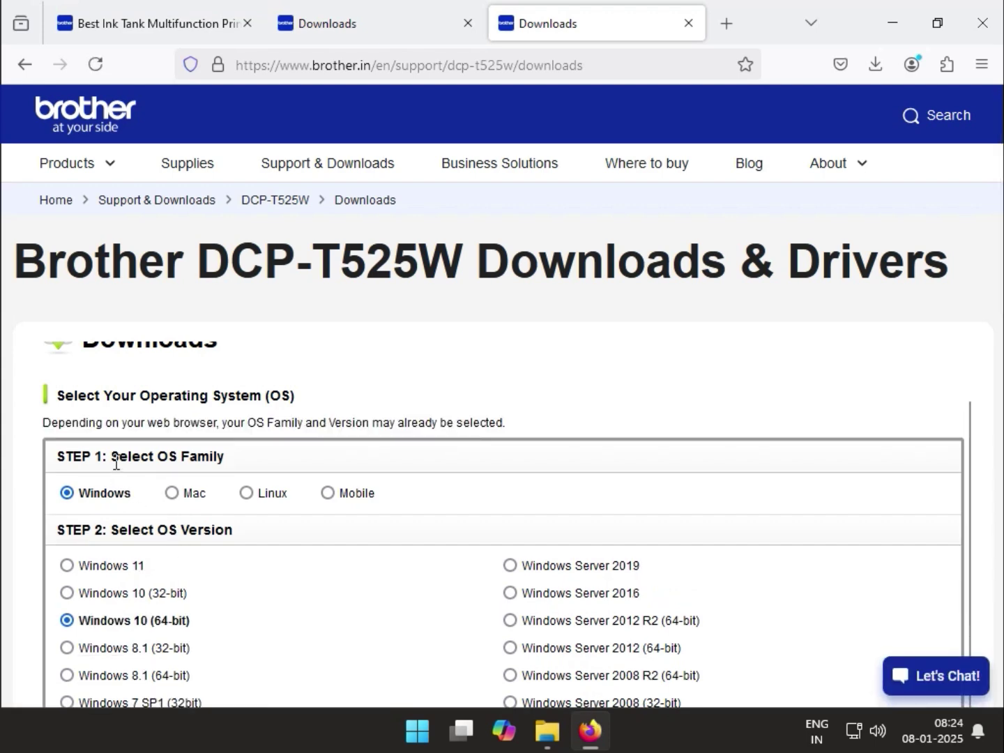
pyautogui.moveTo(113, 457); pyautogui.dragTo(211, 458)
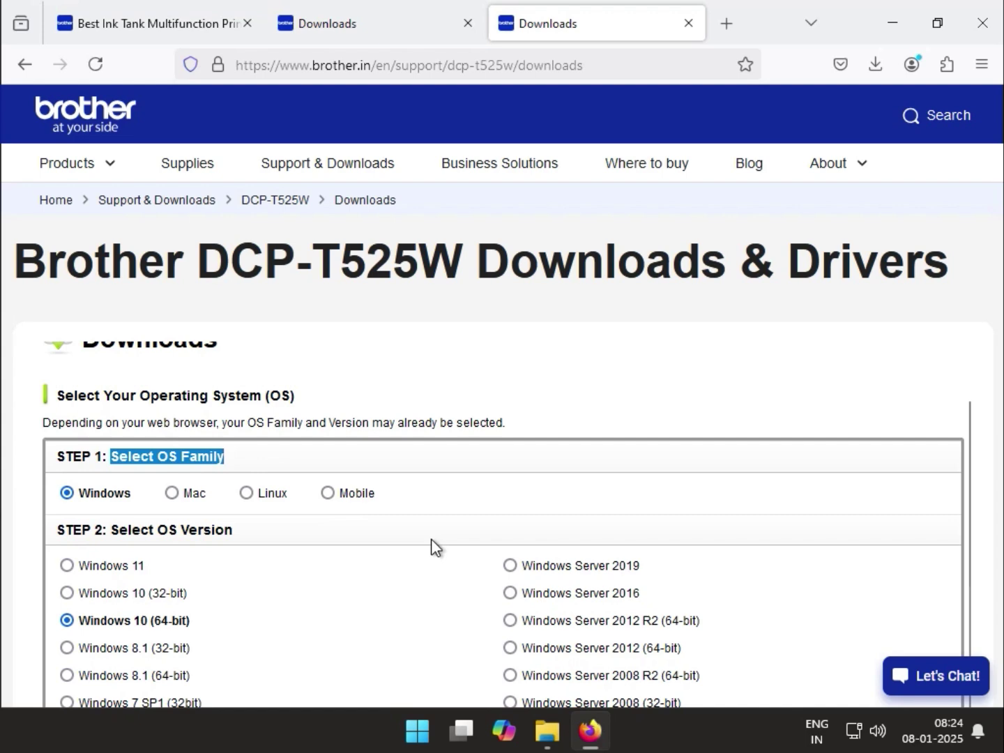
pyautogui.scroll(-2, 471, 549)
pyautogui.scroll(-2, 474, 552)
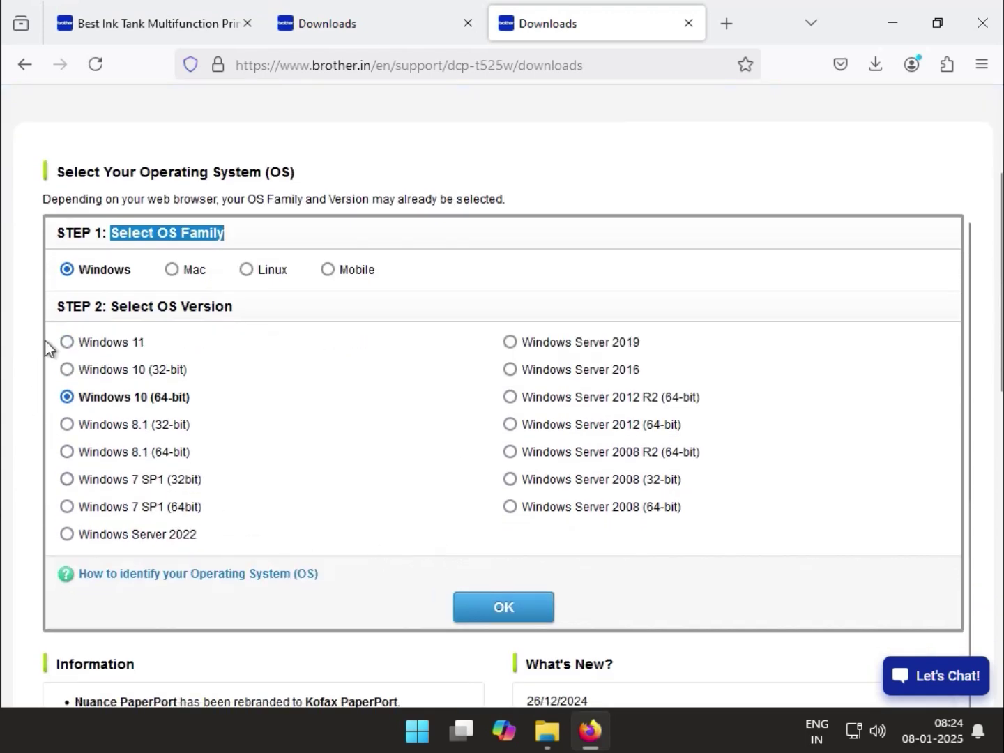
pyautogui.click(67, 342)
# Confirm Windows 11 and view the downloads list headed by the 227.76 MB Full Driver & Software Package
pyautogui.click(549, 622)
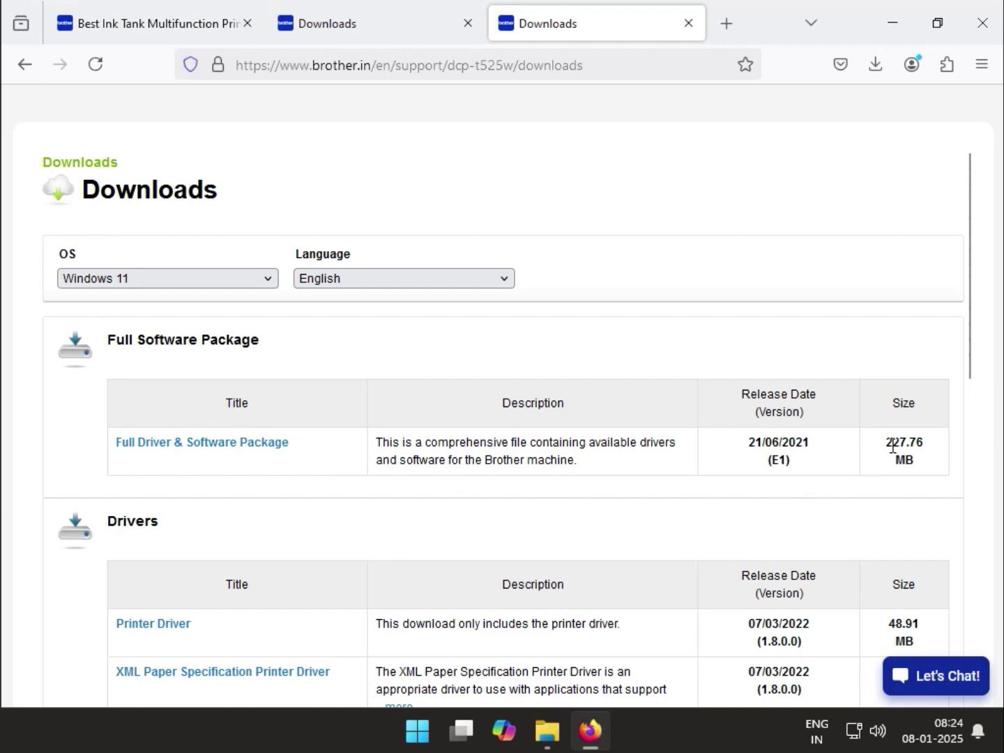
pyautogui.moveTo(893, 448); pyautogui.dragTo(946, 458)
pyautogui.click(959, 450)
pyautogui.scroll(-5, 165, 563)
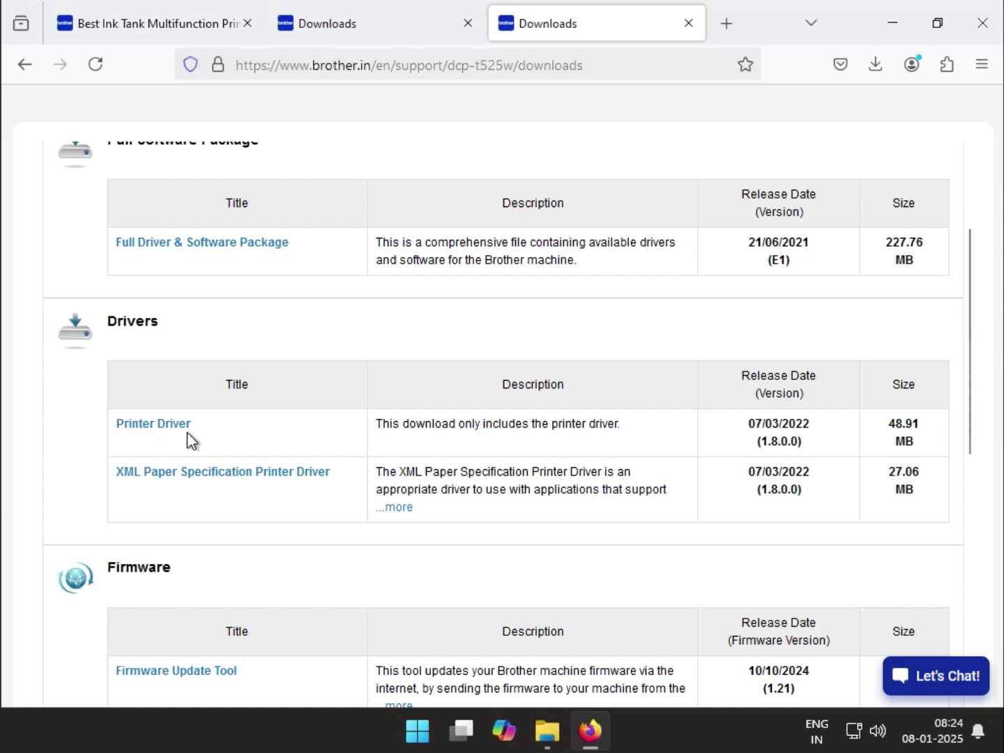
pyautogui.scroll(-5, 198, 479)
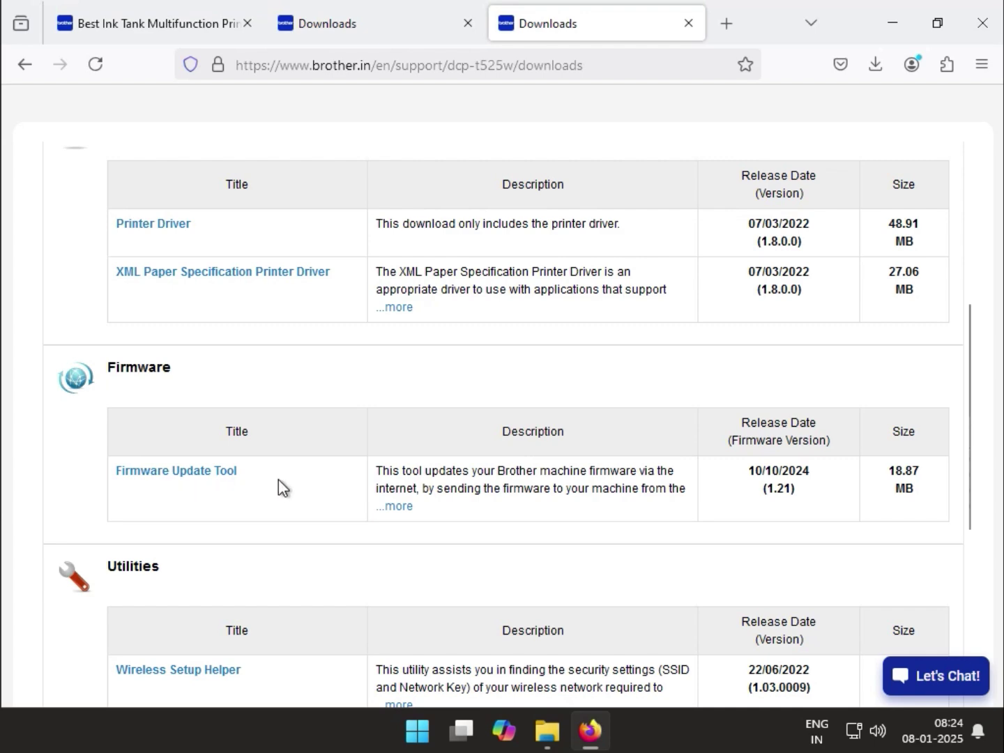
pyautogui.scroll(-5, 206, 523)
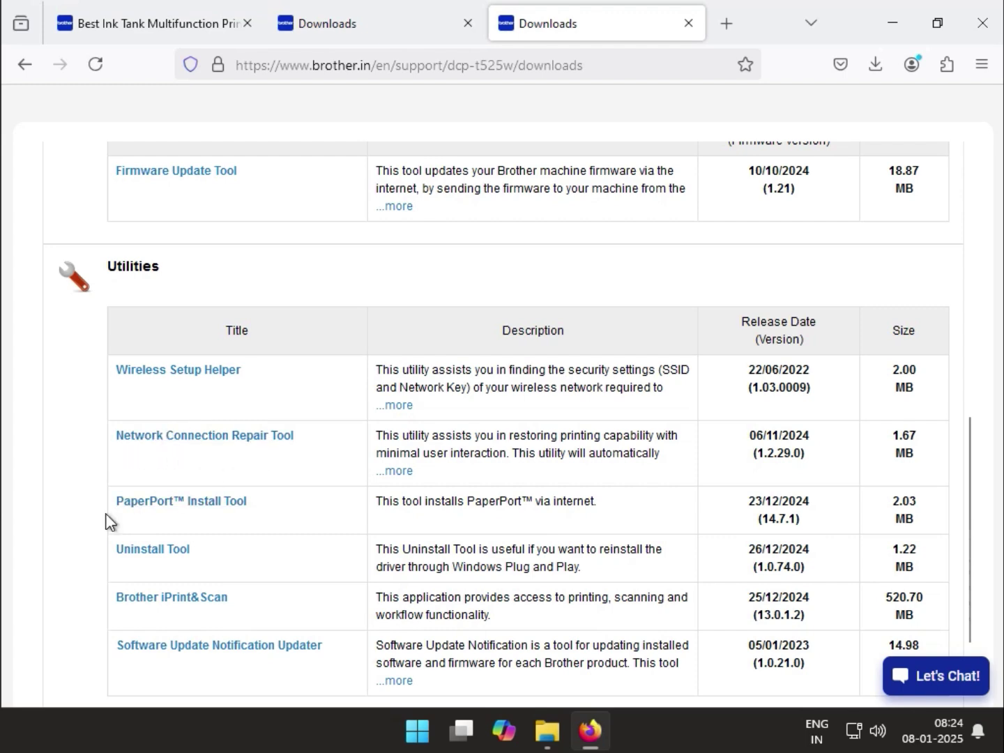
pyautogui.scroll(-3, 141, 590)
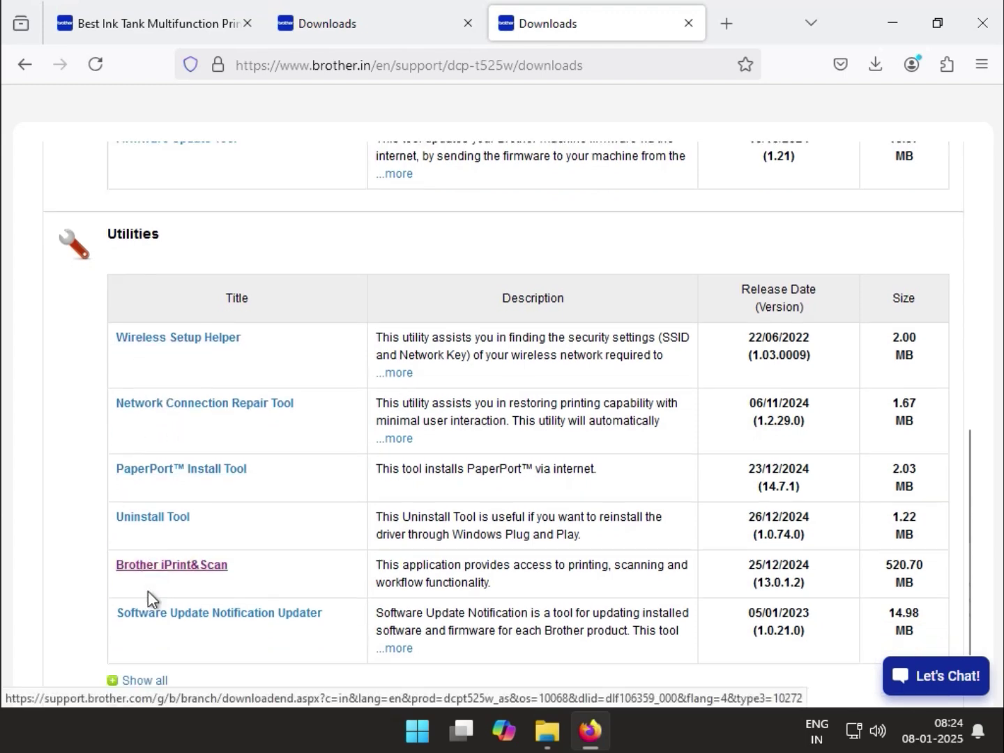
pyautogui.scroll(-2, 98, 510)
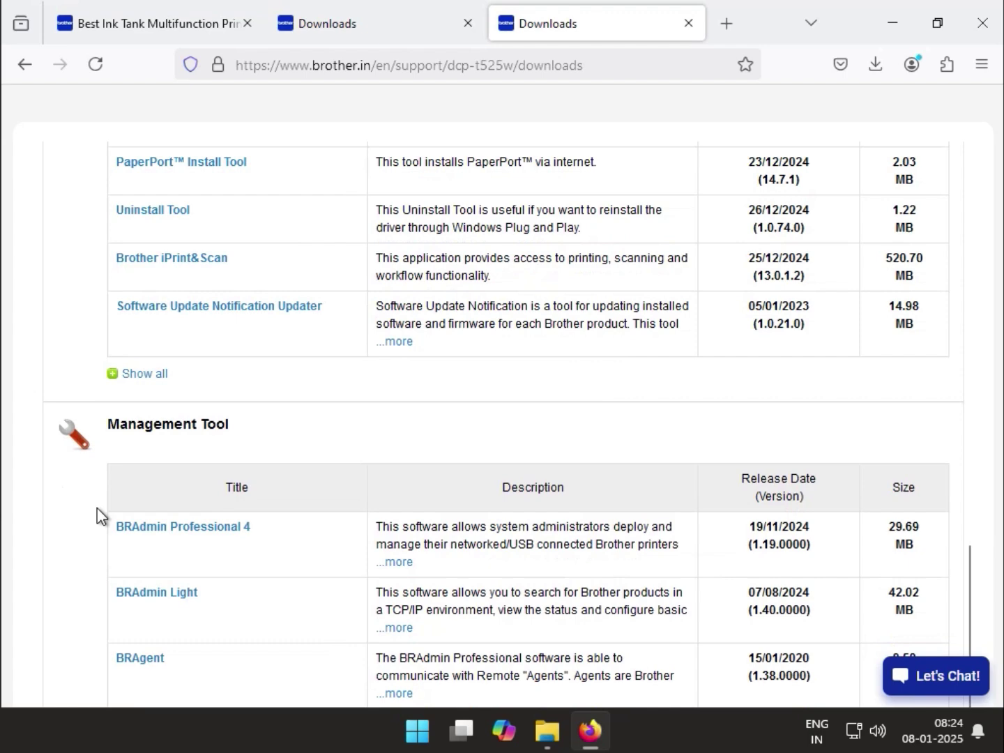
pyautogui.scroll(4, 412, 569)
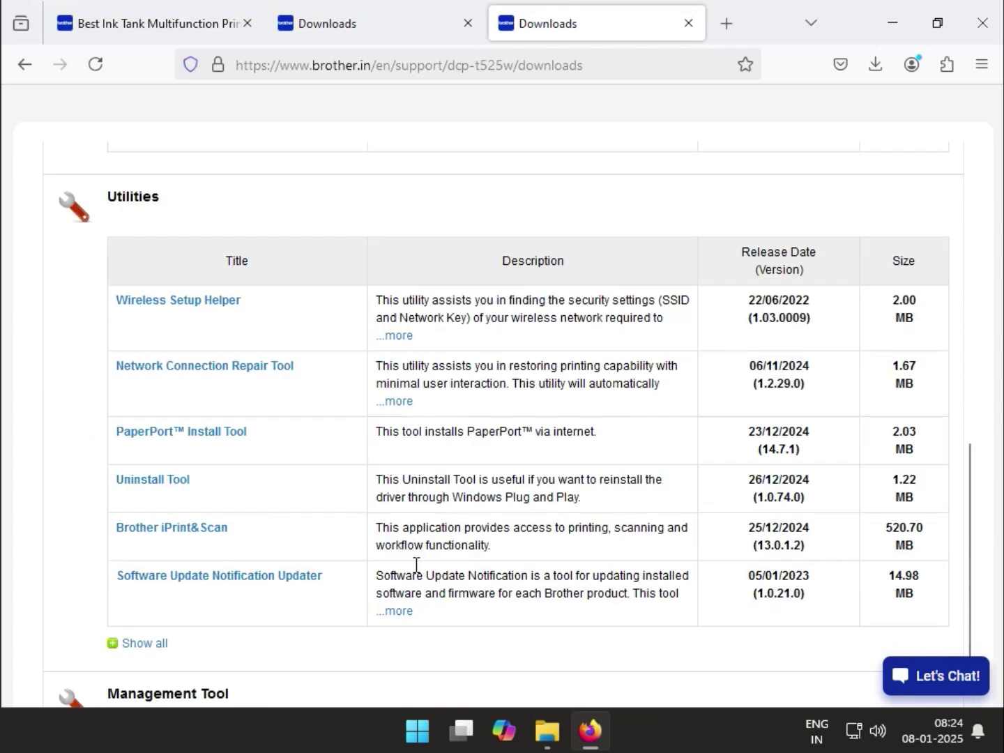
pyautogui.scroll(4, 413, 574)
pyautogui.scroll(3, 413, 573)
pyautogui.scroll(4, 314, 471)
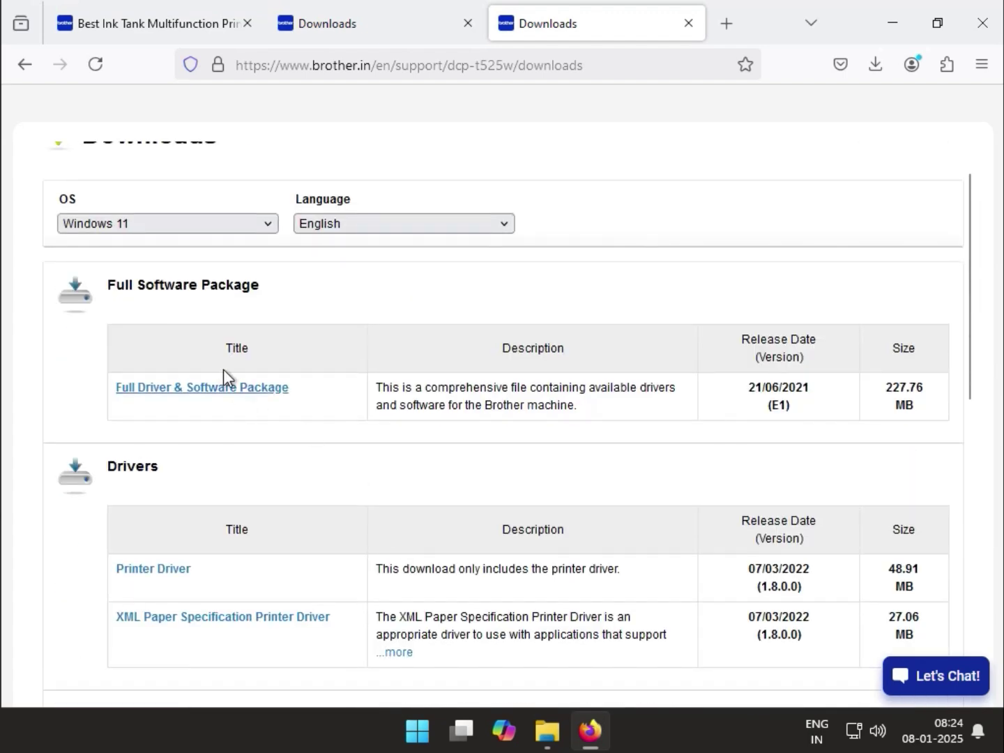
# Accept the license and download the Full Driver & Software Package Y20A_C2_UWL_PP-inst-E1.EXE
pyautogui.click(180, 393)
pyautogui.scroll(-2, 539, 487)
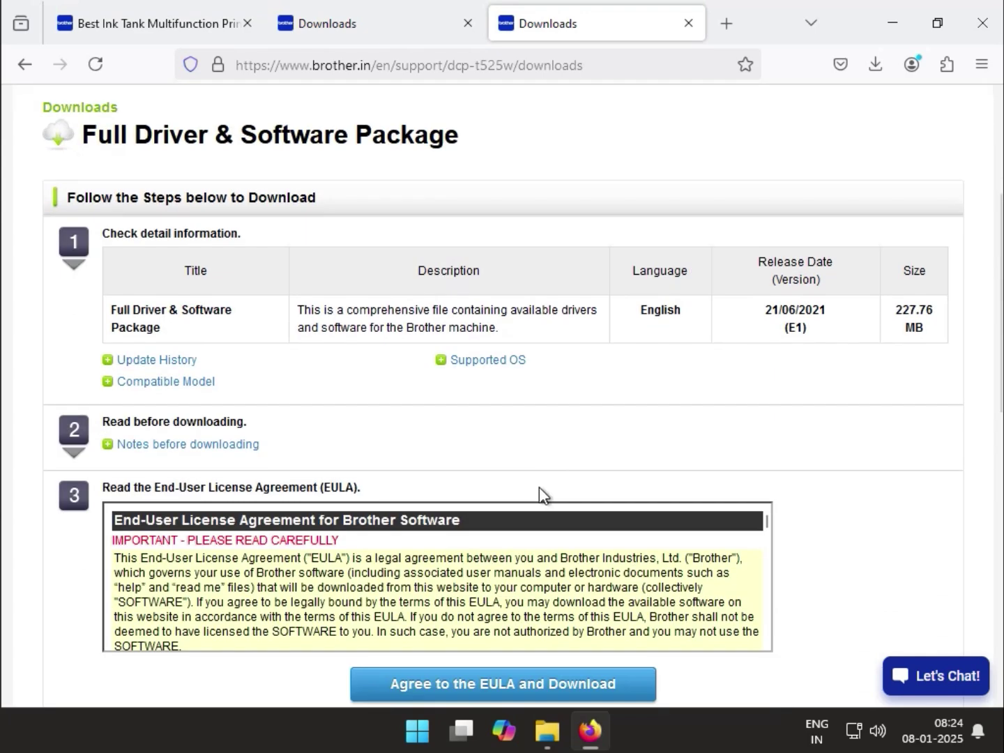
pyautogui.scroll(-3, 539, 487)
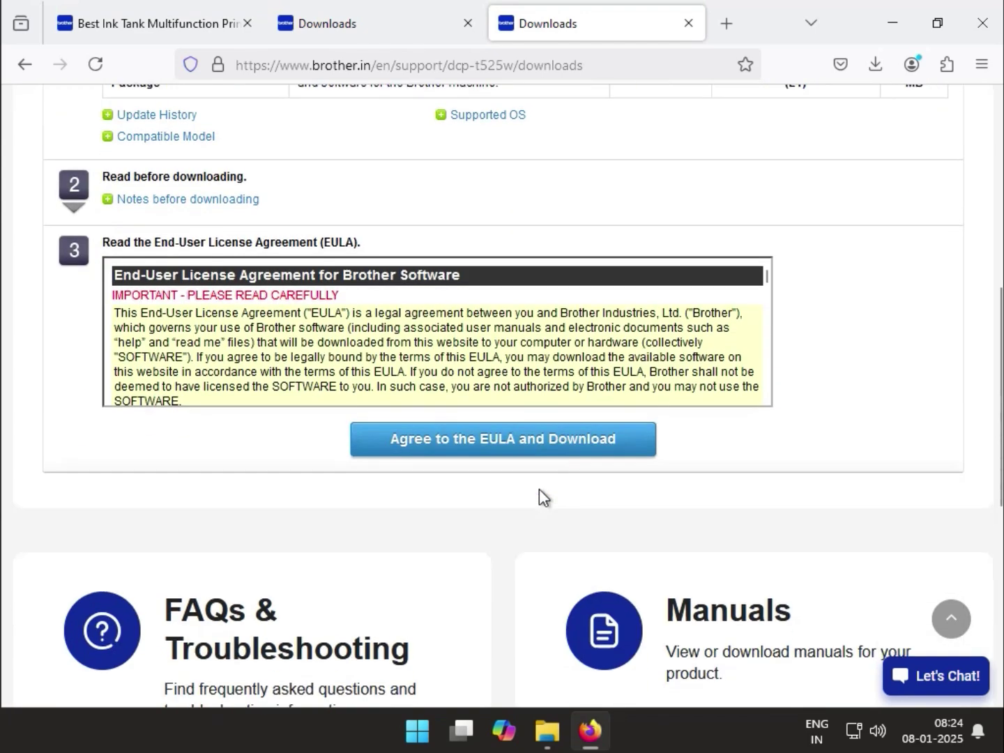
pyautogui.click(426, 455)
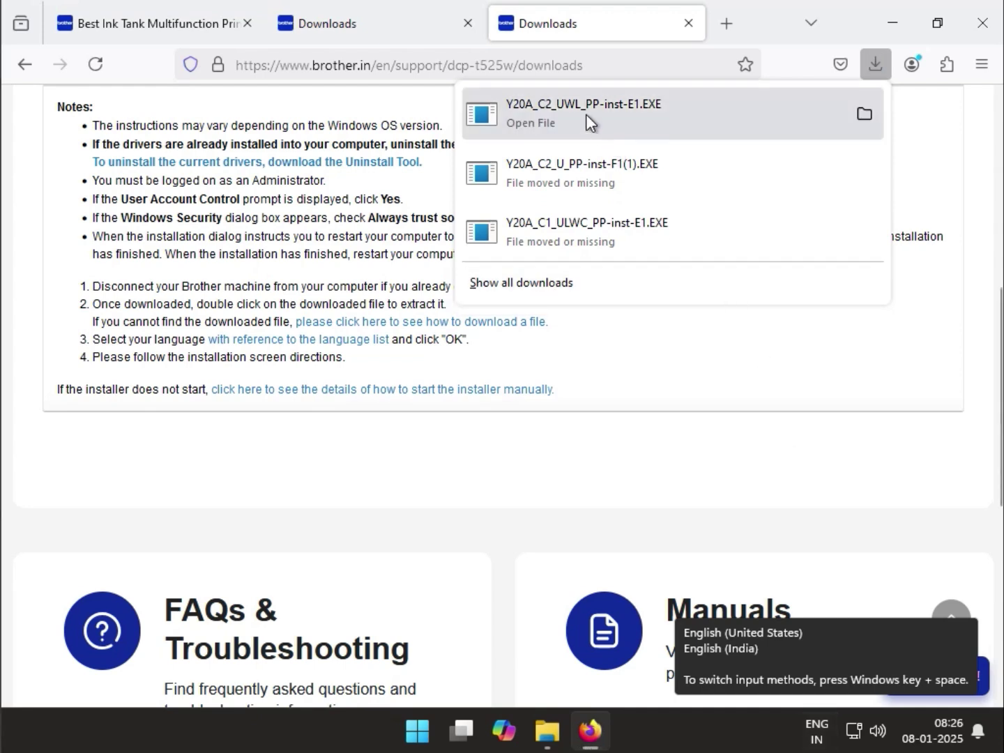
# Reveal the downloaded Y20A_C2_UWL_PP-inst-E1.EXE in its Downloads folder from Firefox's downloads list
pyautogui.click(585, 114)
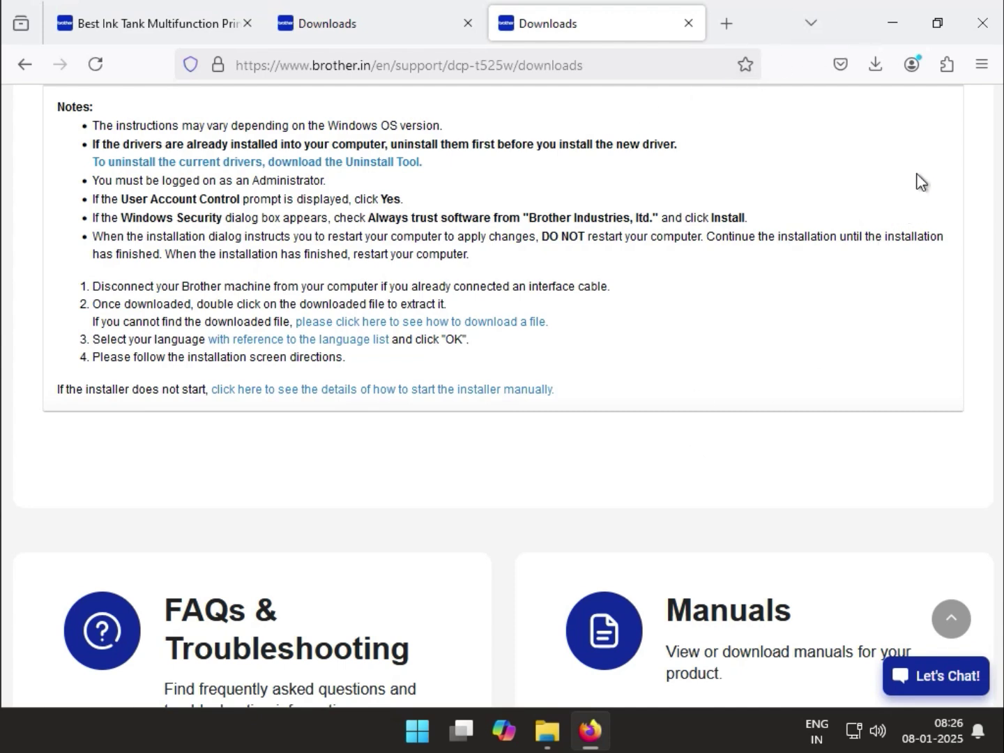
pyautogui.click(874, 64)
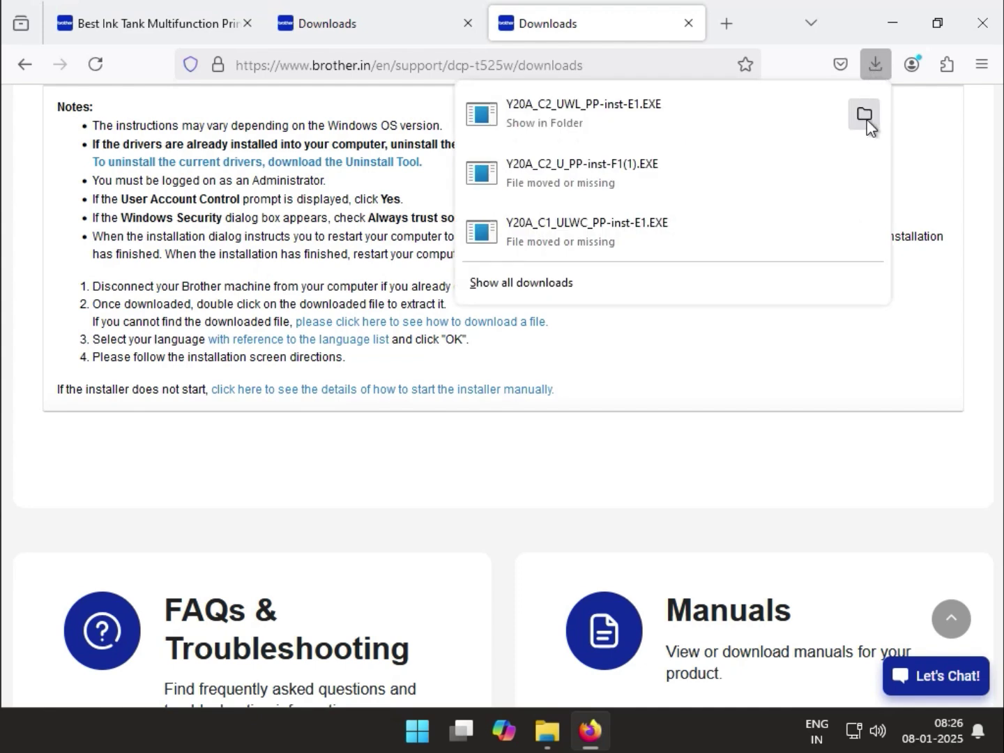
pyautogui.click(867, 120)
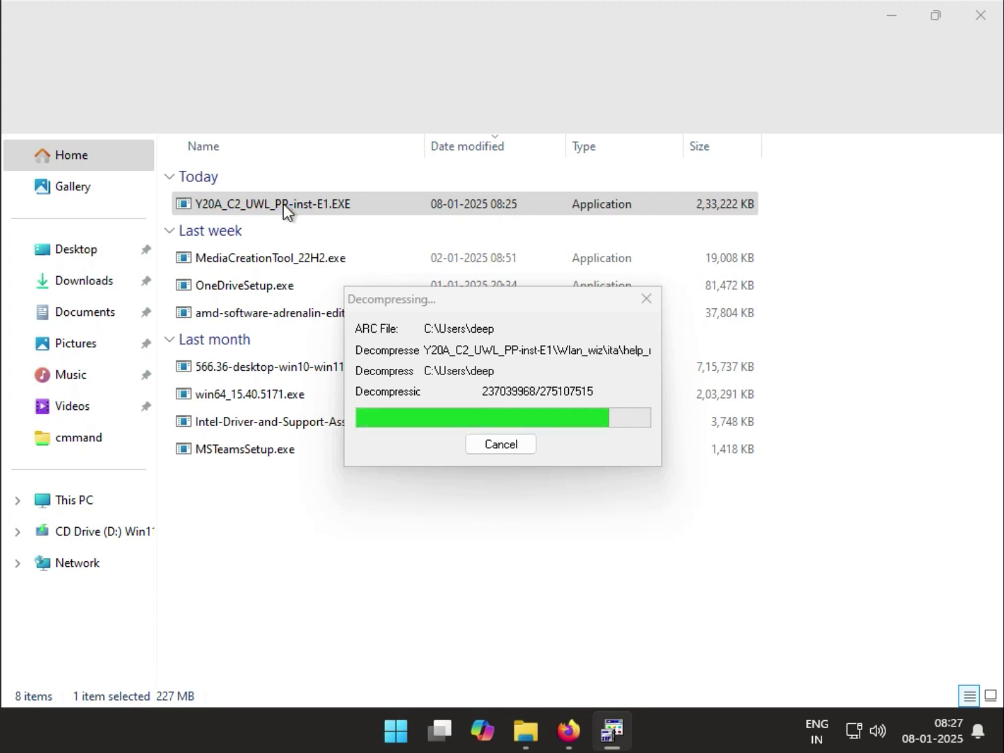
# Select the extracted Y20A_C2_UWL_PP-inst-E1 folder once decompression finishes in Downloads
pyautogui.click(283, 205)
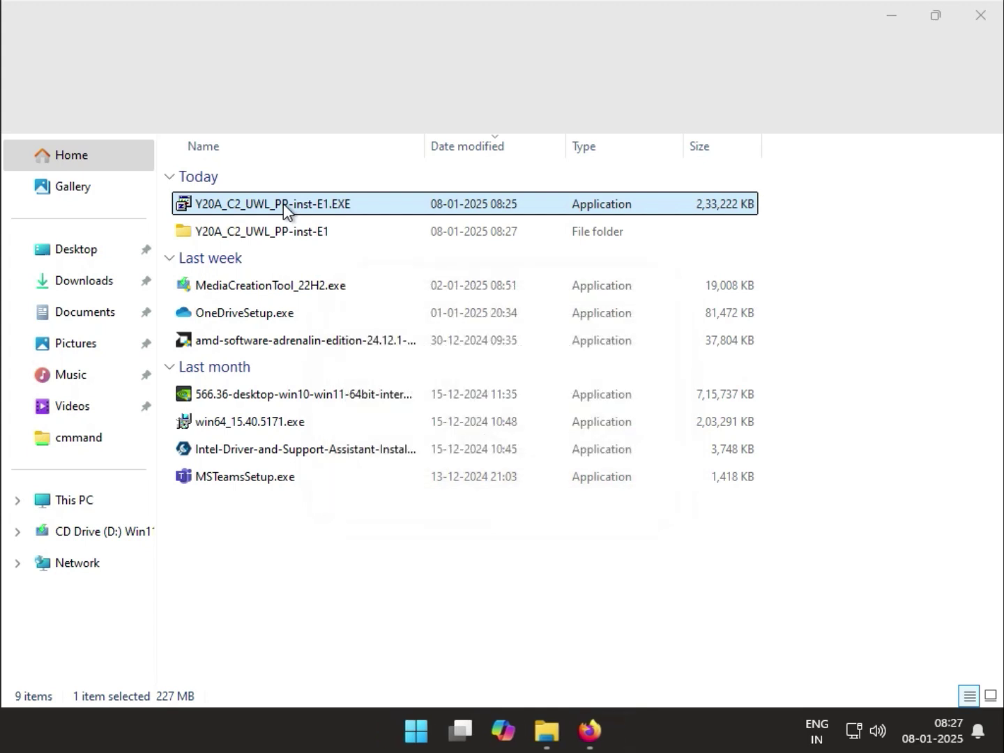
pyautogui.click(248, 235)
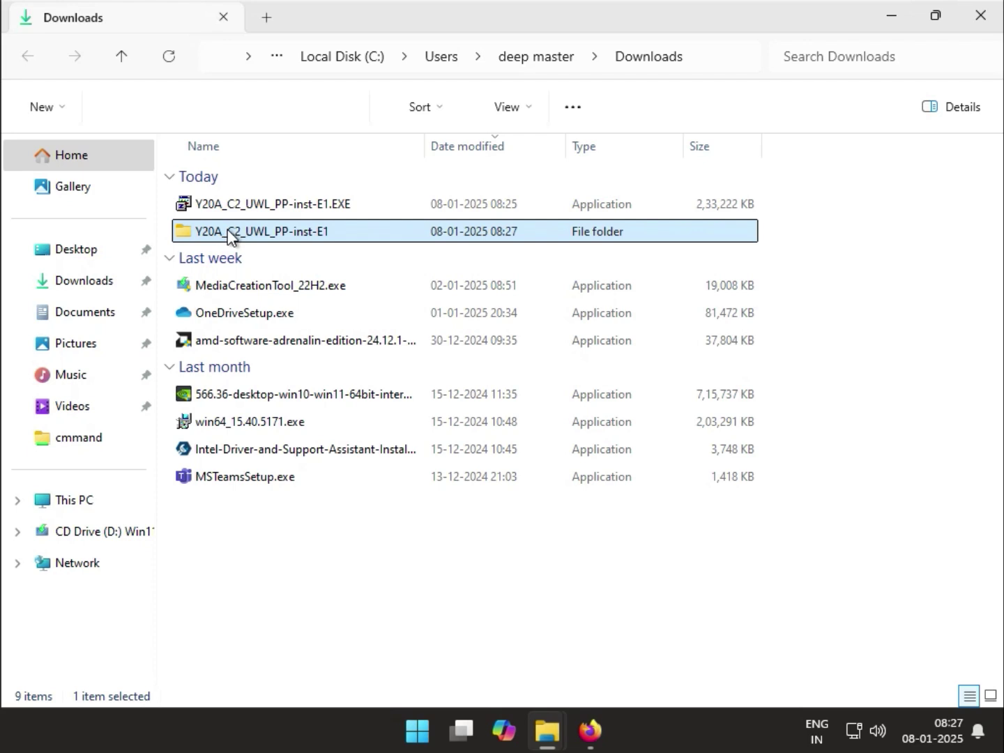
# Enter the extracted folder, allow UAC, and launch the InstUI.exe Brother installer
pyautogui.doubleClick(279, 210)
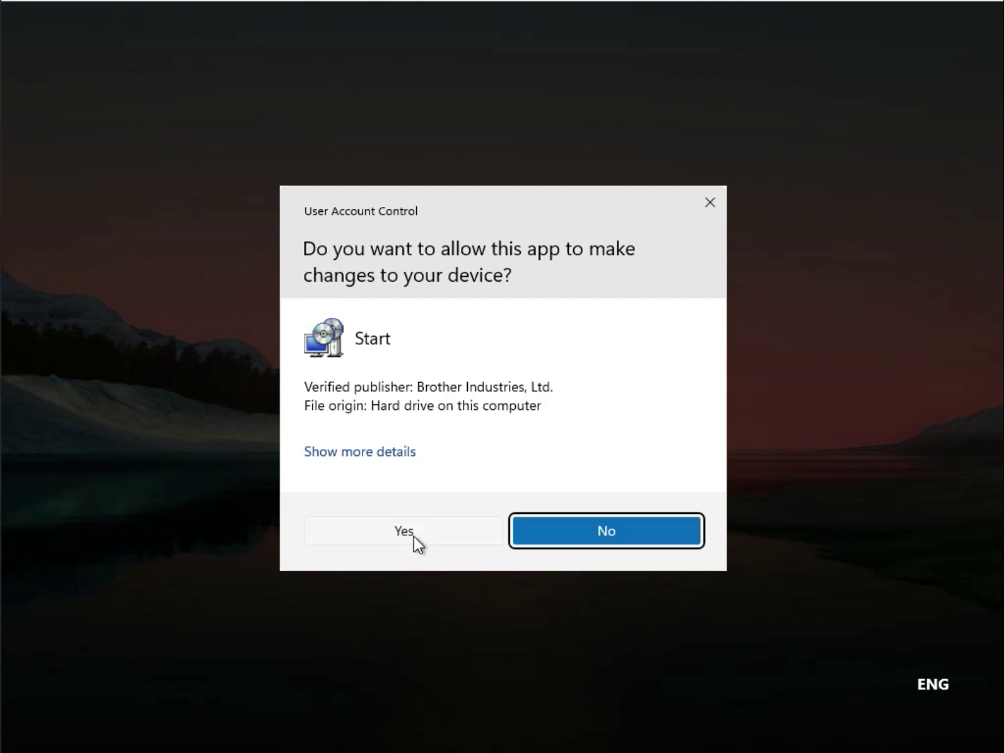
pyautogui.click(413, 536)
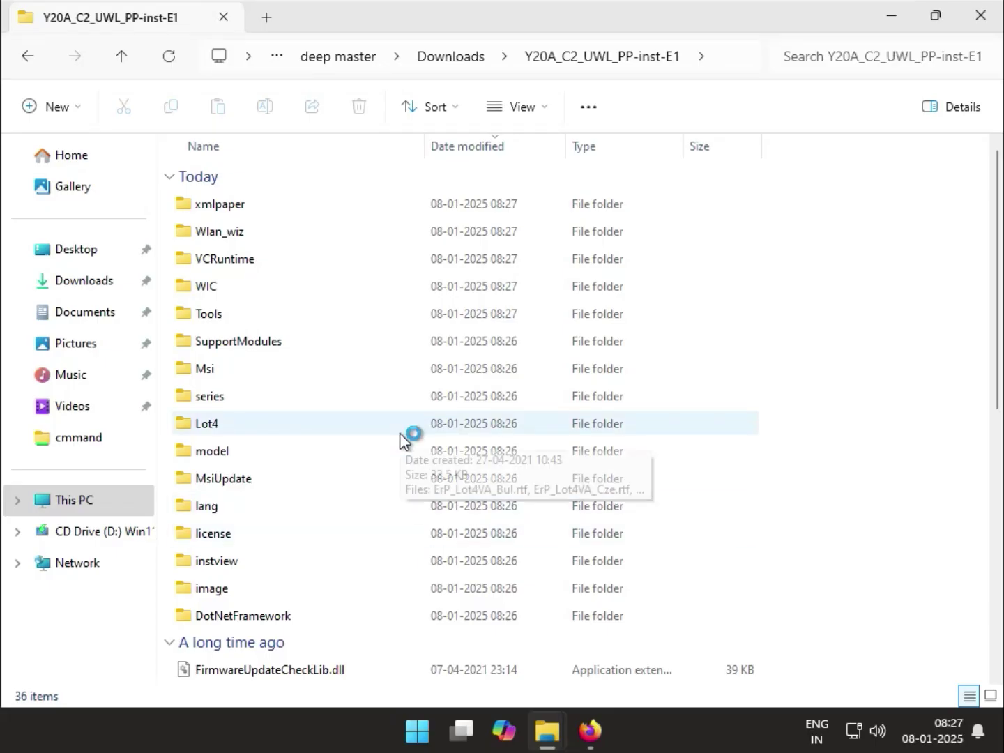
pyautogui.scroll(-1, 399, 439)
pyautogui.scroll(-3, 399, 446)
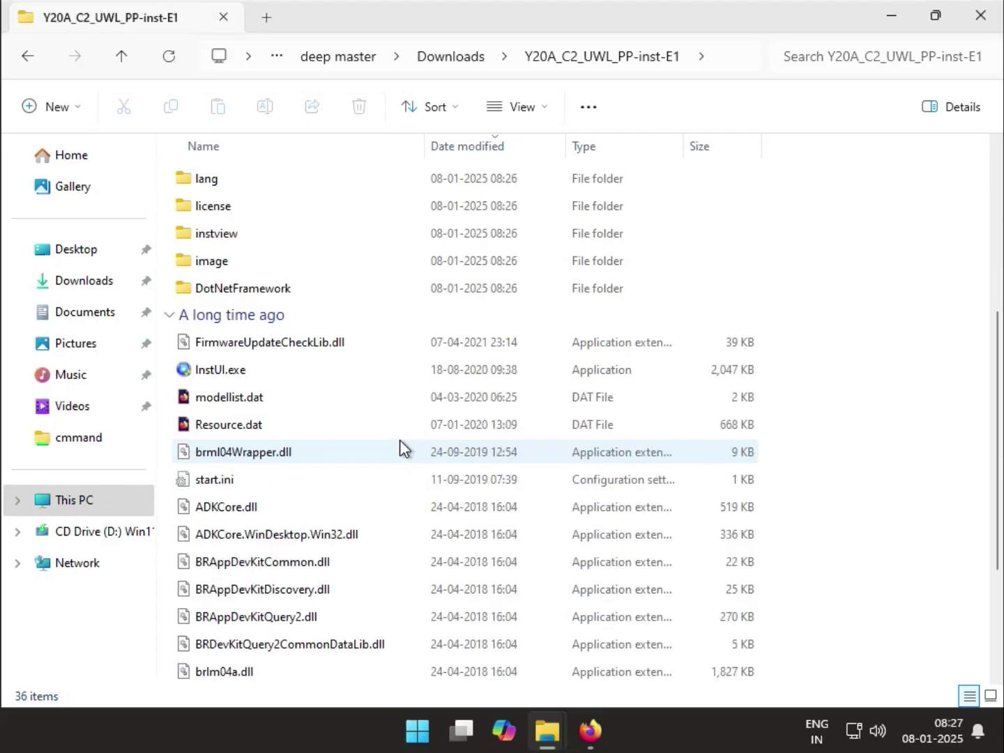
pyautogui.click(240, 375)
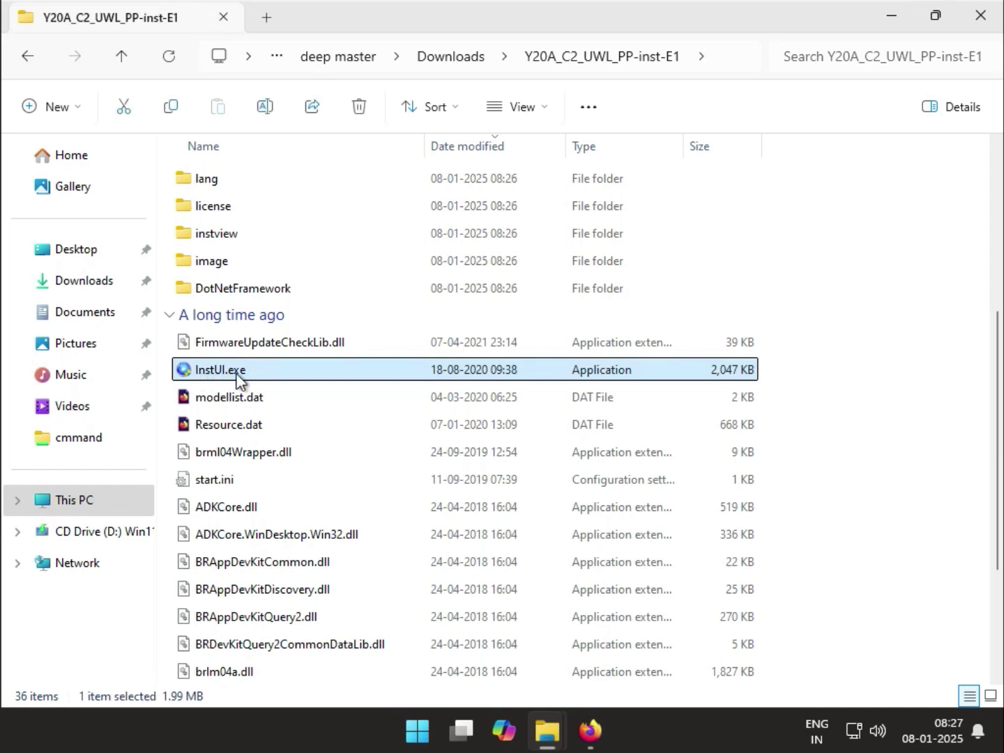
pyautogui.rightClick(237, 374)
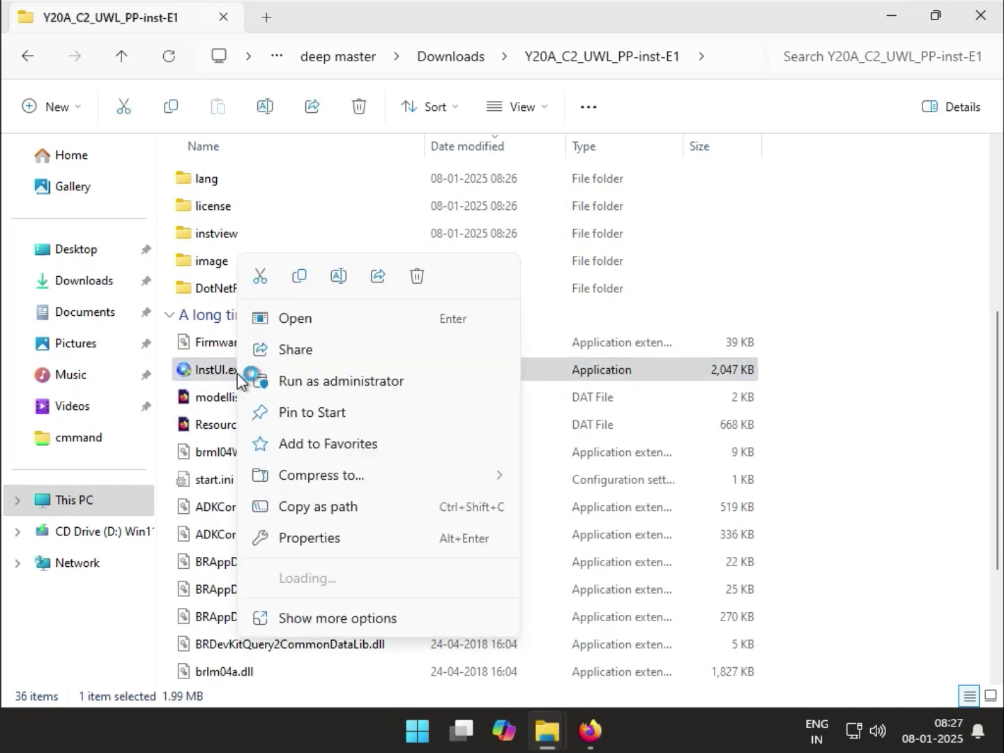
pyautogui.click(337, 381)
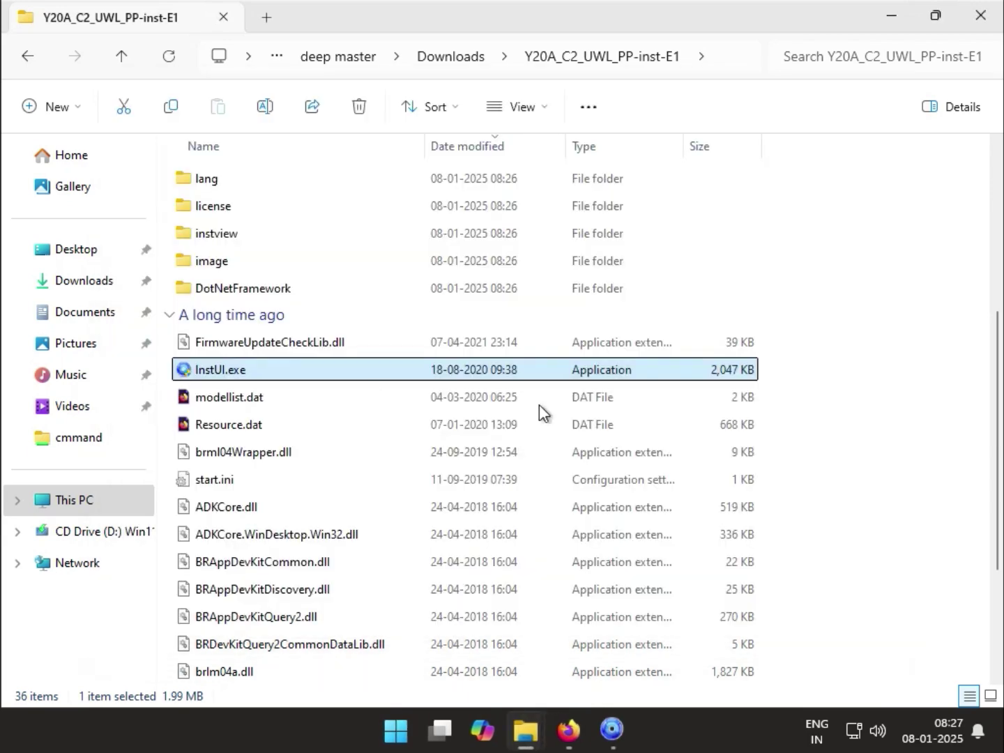
# Keep English (United Kingdom), accept the license agreement and reach the connection type step
pyautogui.click(611, 731)
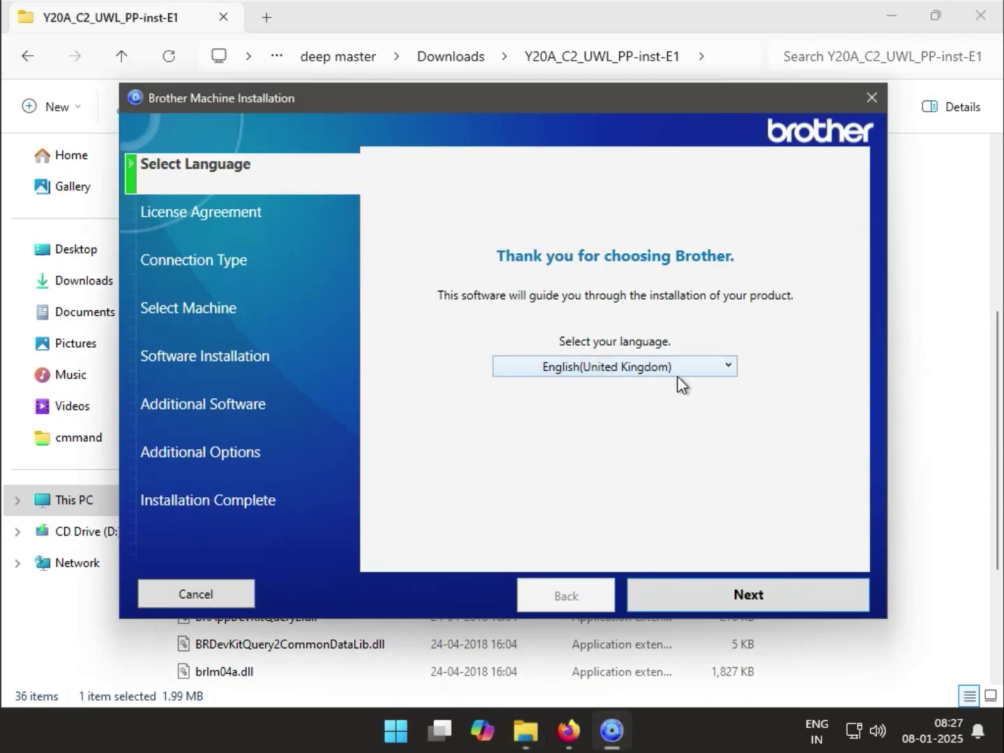
pyautogui.click(697, 594)
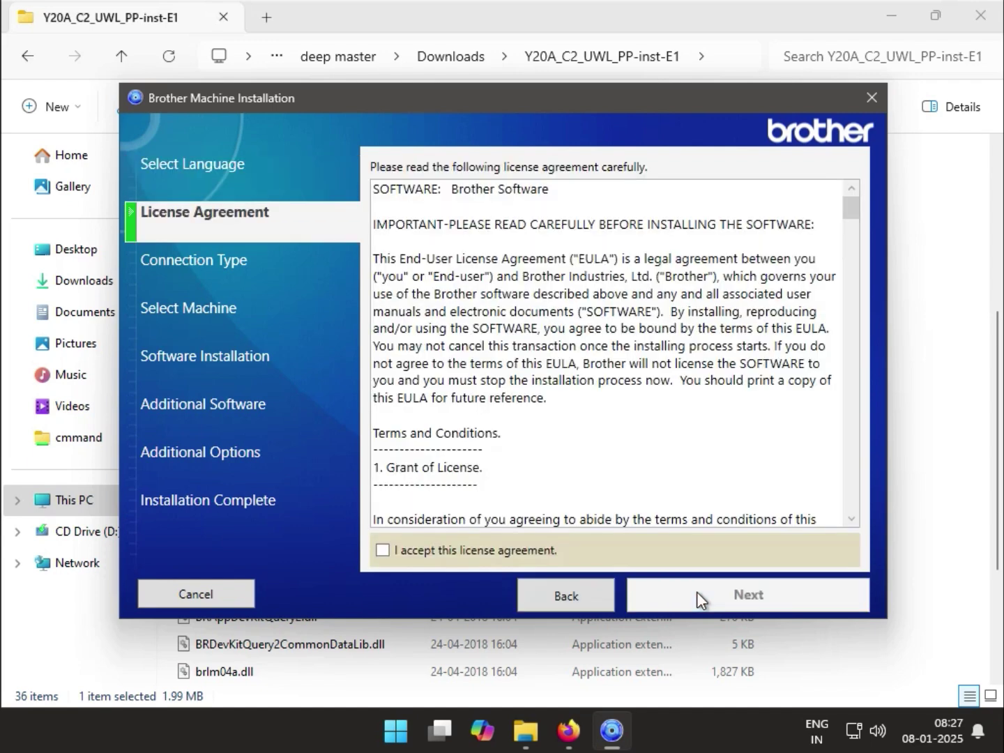
pyautogui.click(530, 554)
pyautogui.click(743, 595)
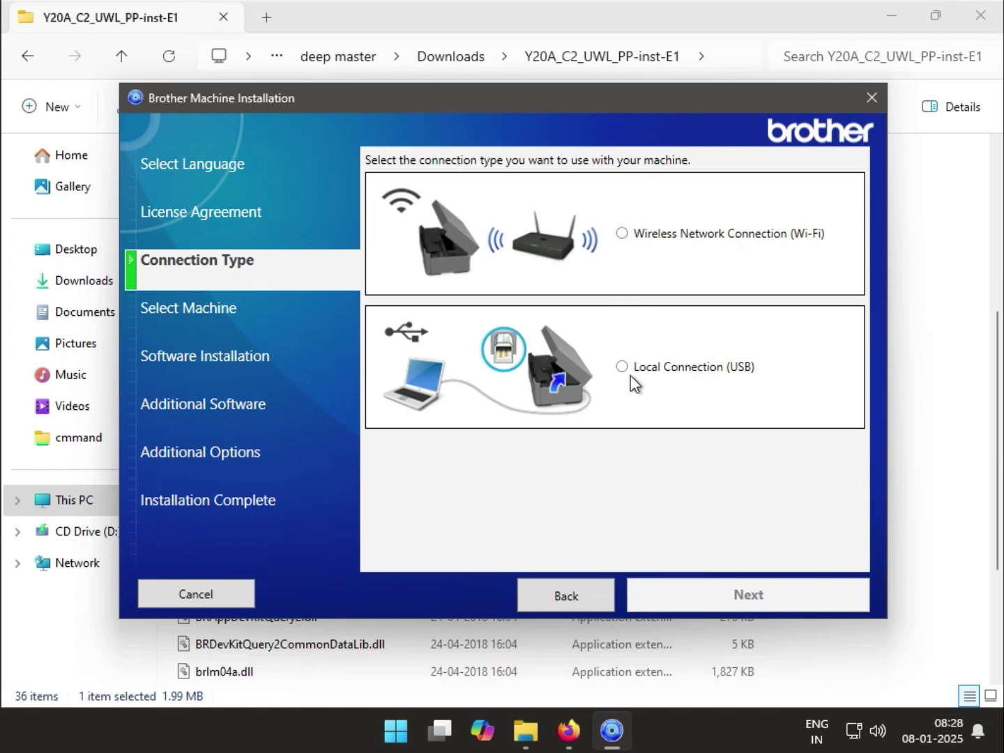
# Choose the machine connection type (Wi-Fi, then Local USB) and proceed past the connection step
pyautogui.click(621, 237)
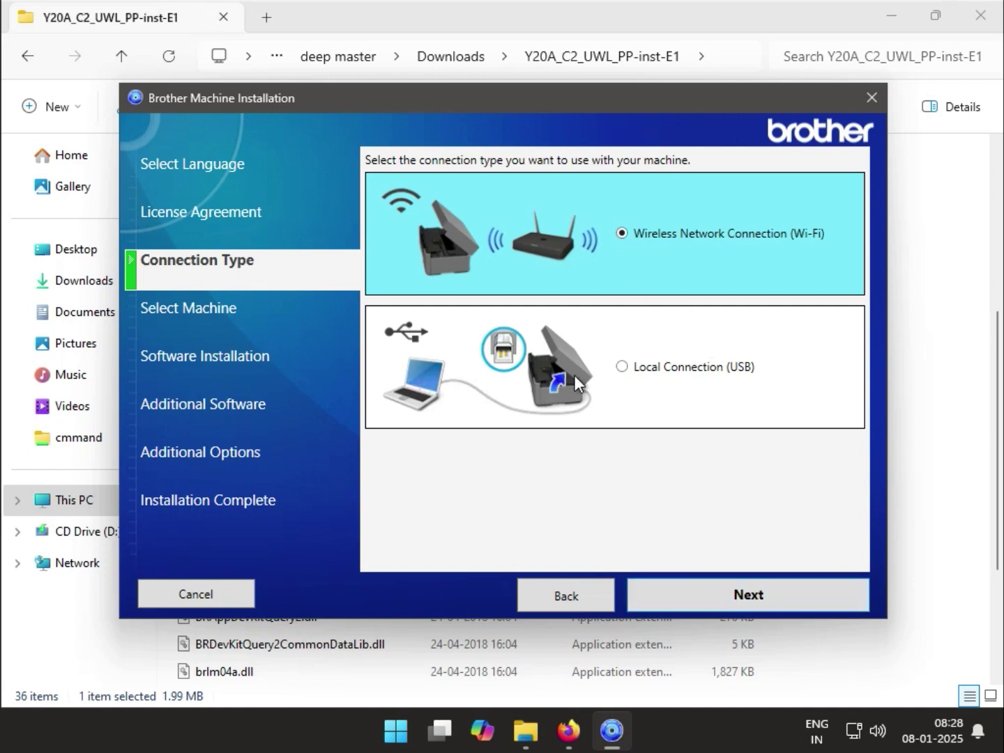
pyautogui.click(621, 367)
pyautogui.click(720, 587)
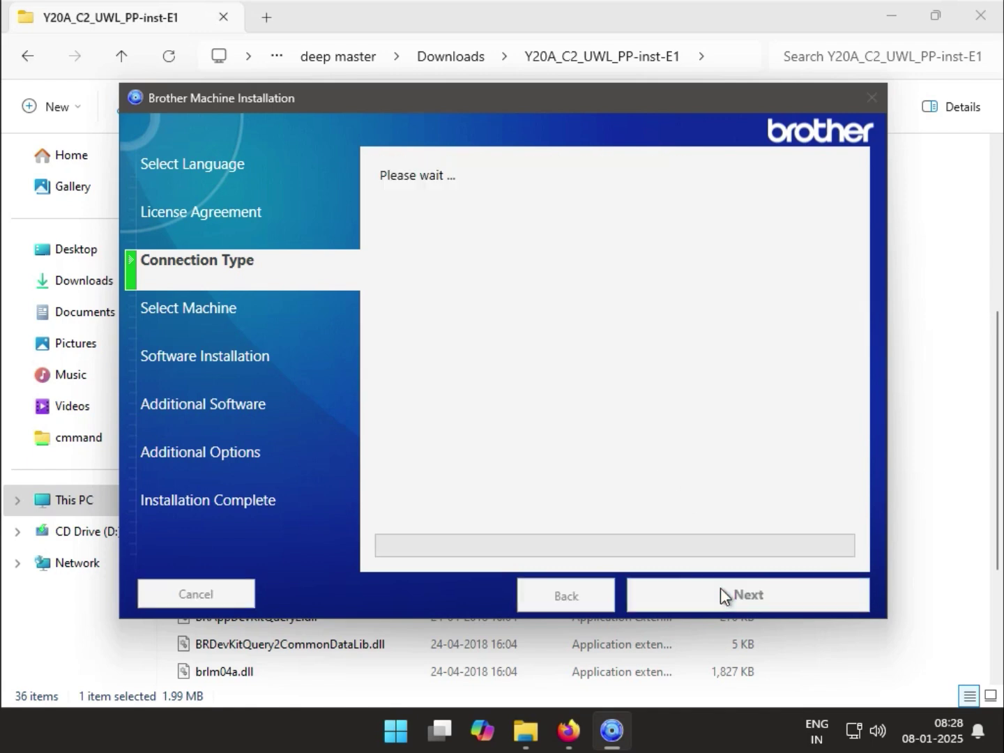